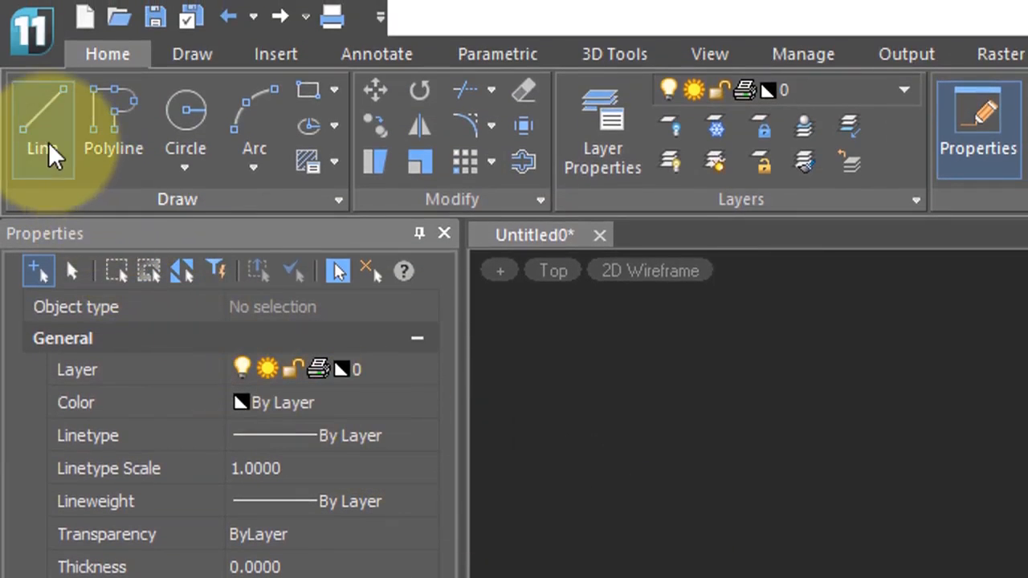
Step: Draw a single horizontal line at a polar angle of 0° with the Line tool
left_click(48, 142)
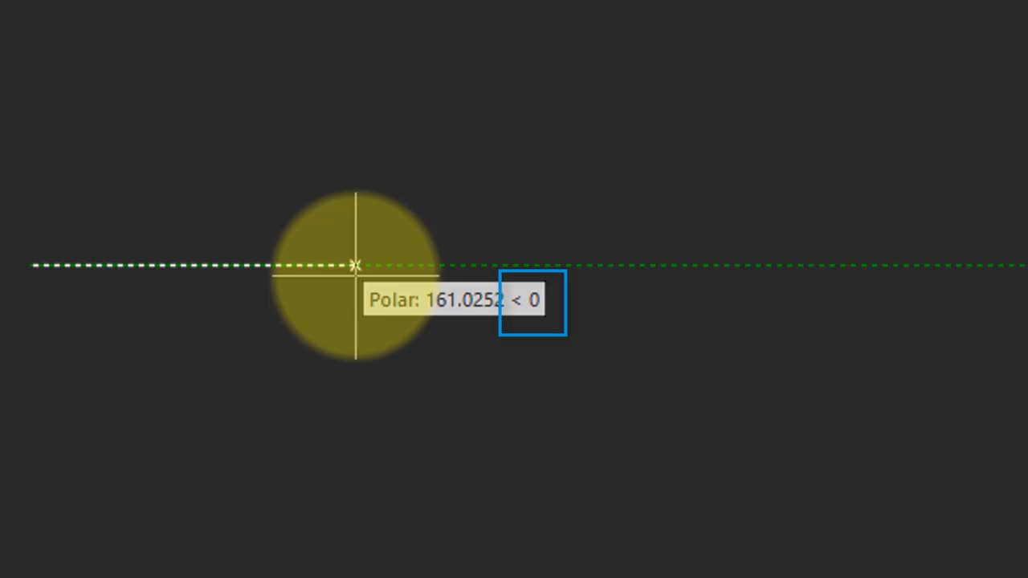
left_click(743, 265)
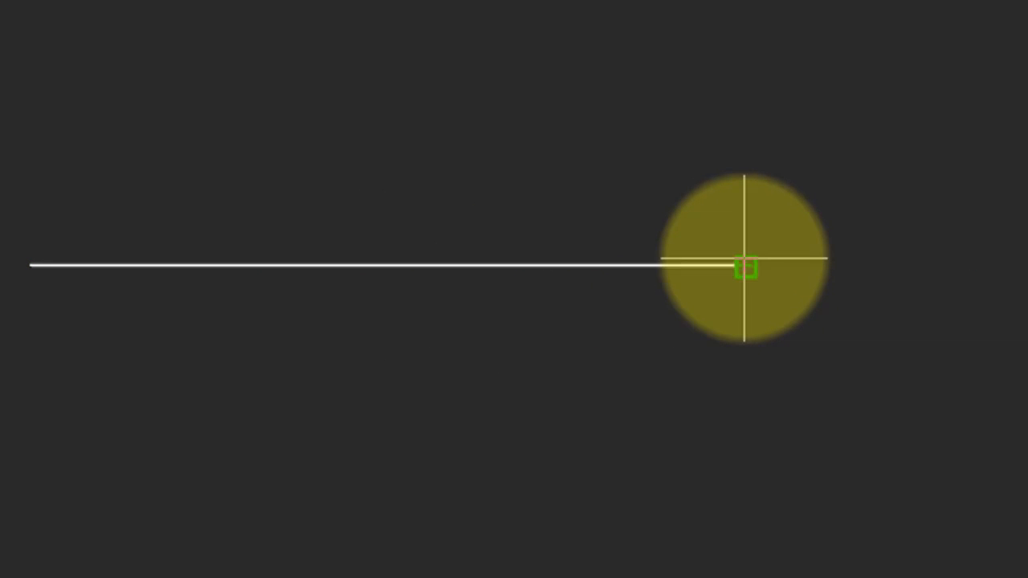
key("Escape")
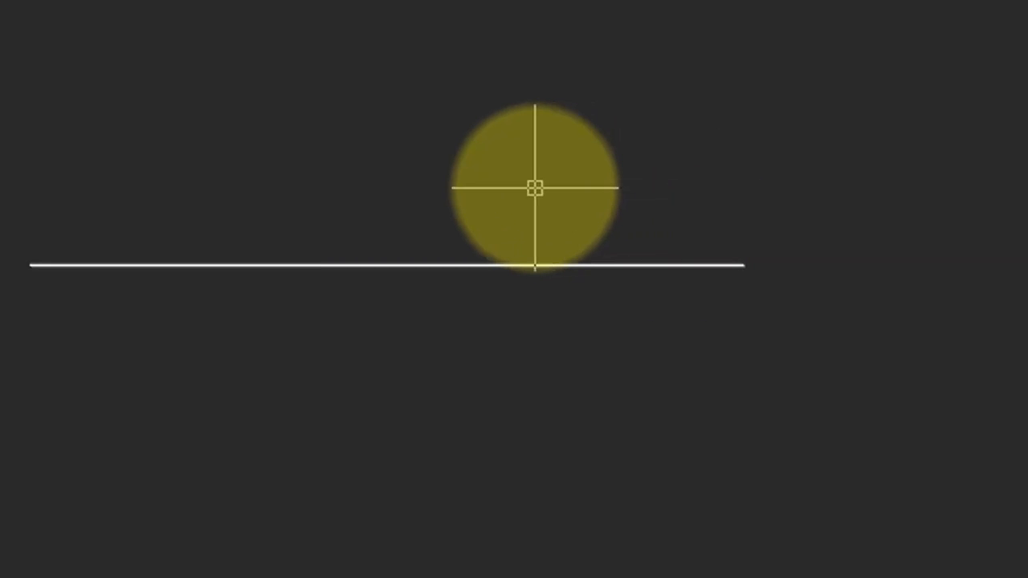
Step: Try stretching the line by its right endpoint grip and moving it by its midpoint grip
left_click(426, 262)
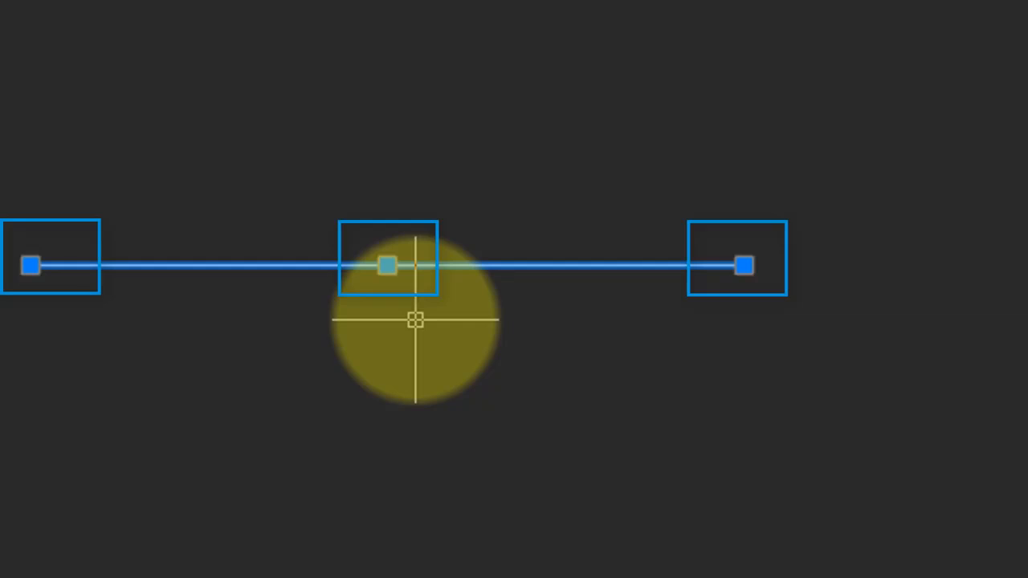
left_click(744, 265)
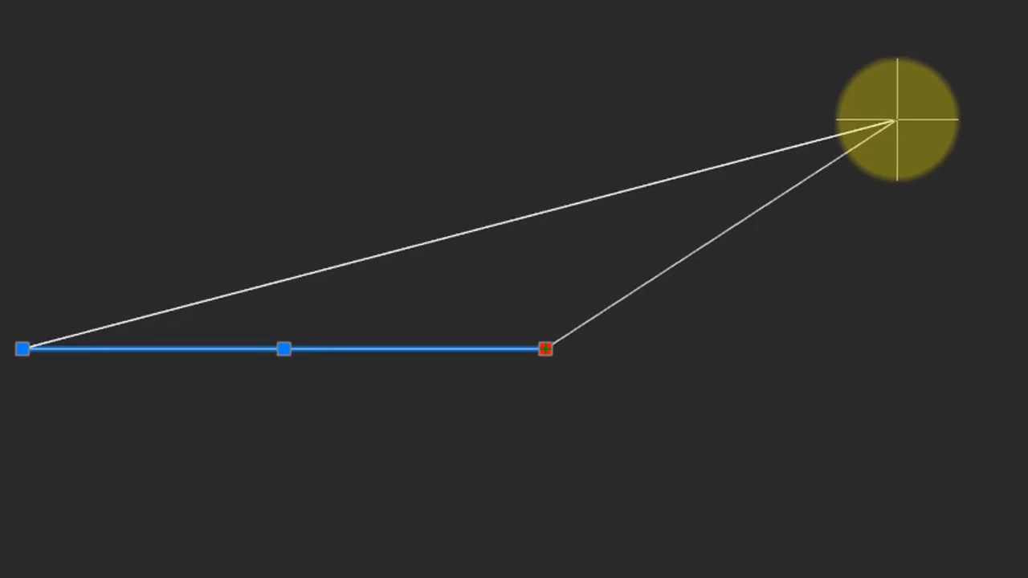
key("Escape")
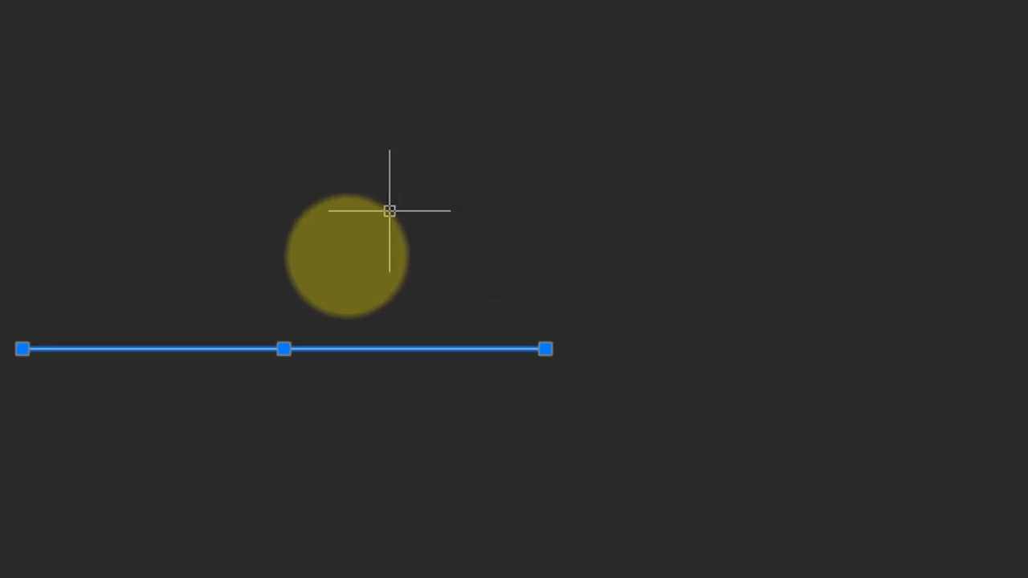
left_click(283, 348)
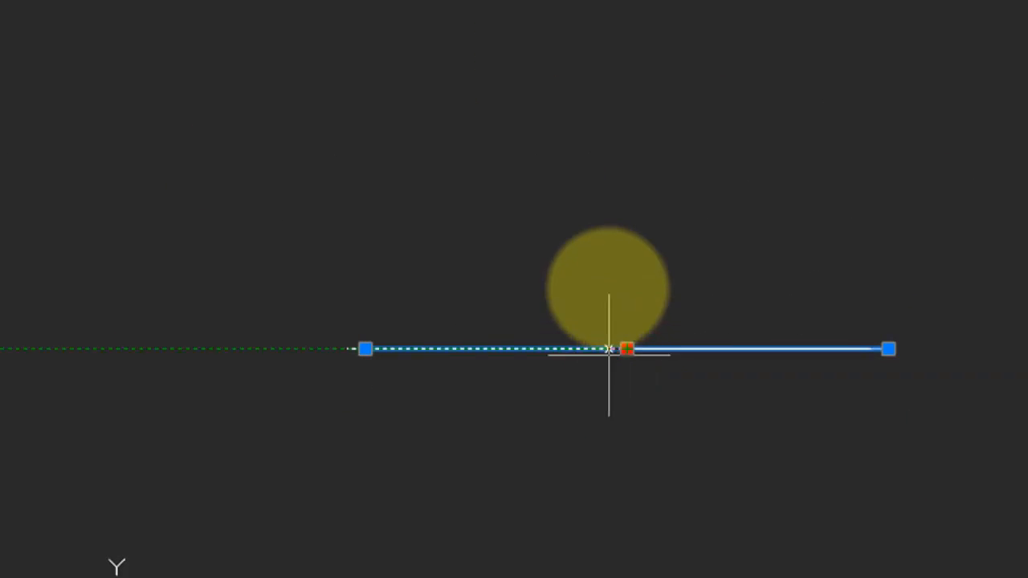
key("Escape")
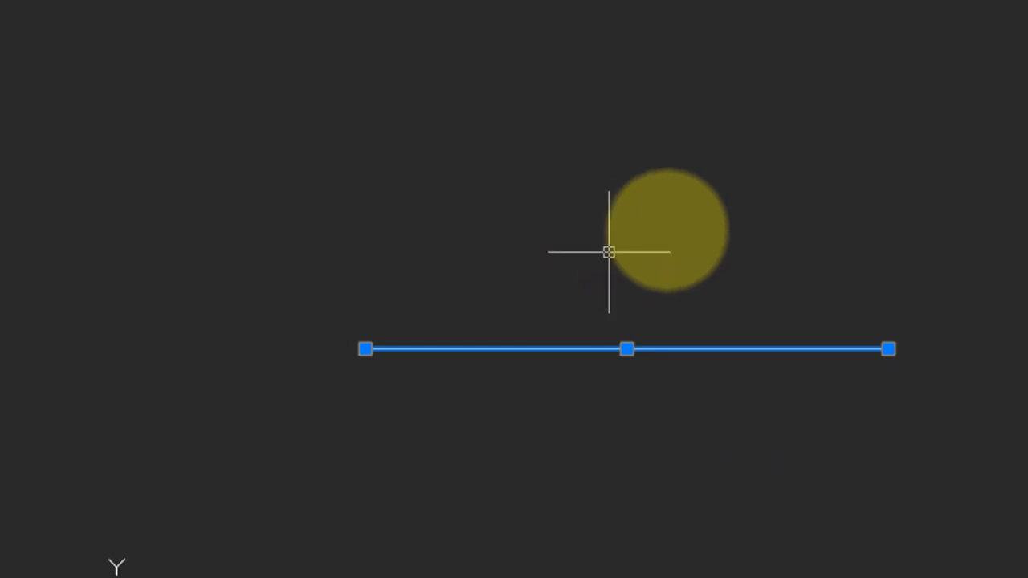
key("Escape")
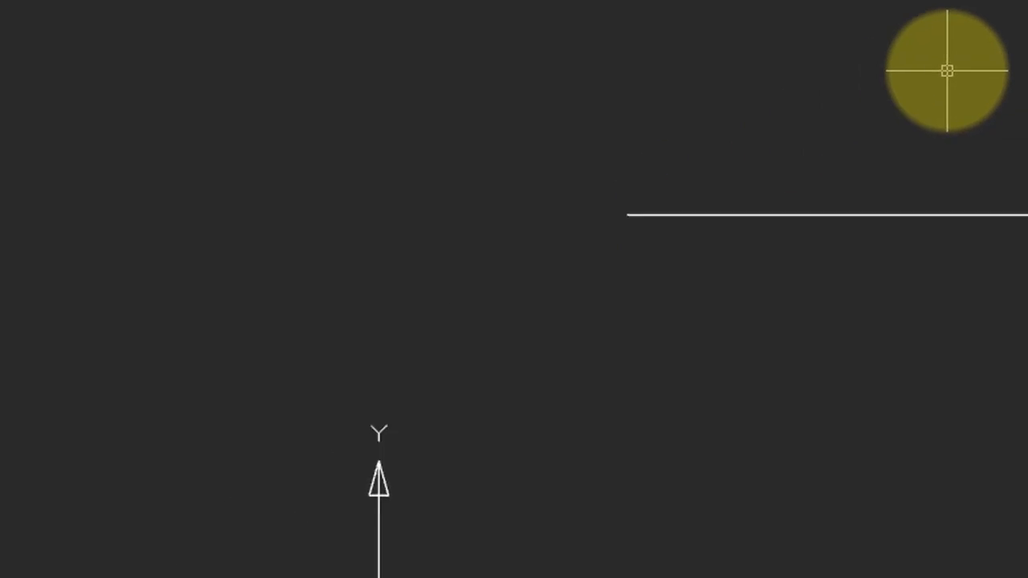
Step: Complete a rectangle with lines: about 163 units up from the line's right endpoint, back level with its left endpoint, and down to it
type("l")
key("Return")
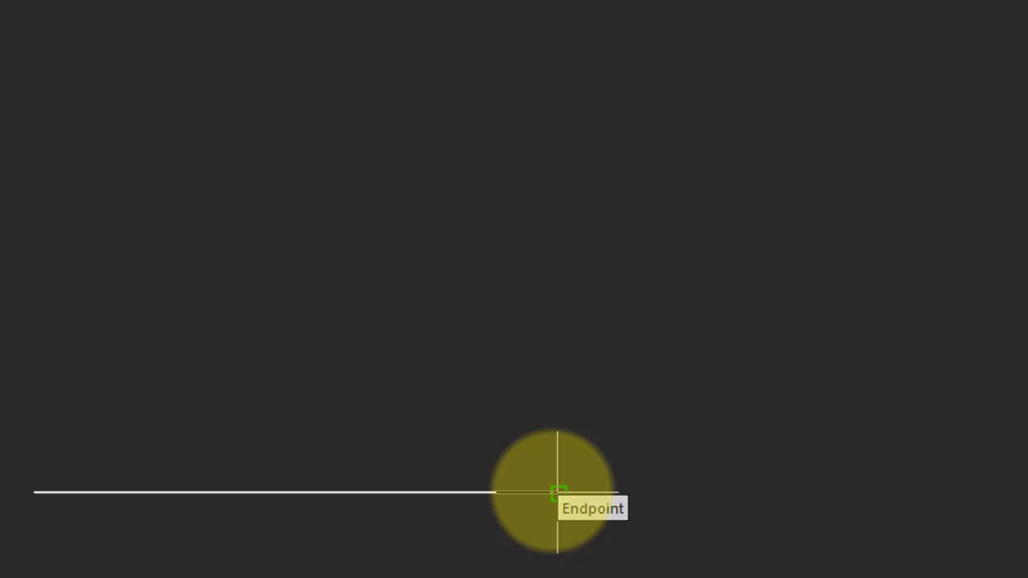
left_click(557, 492)
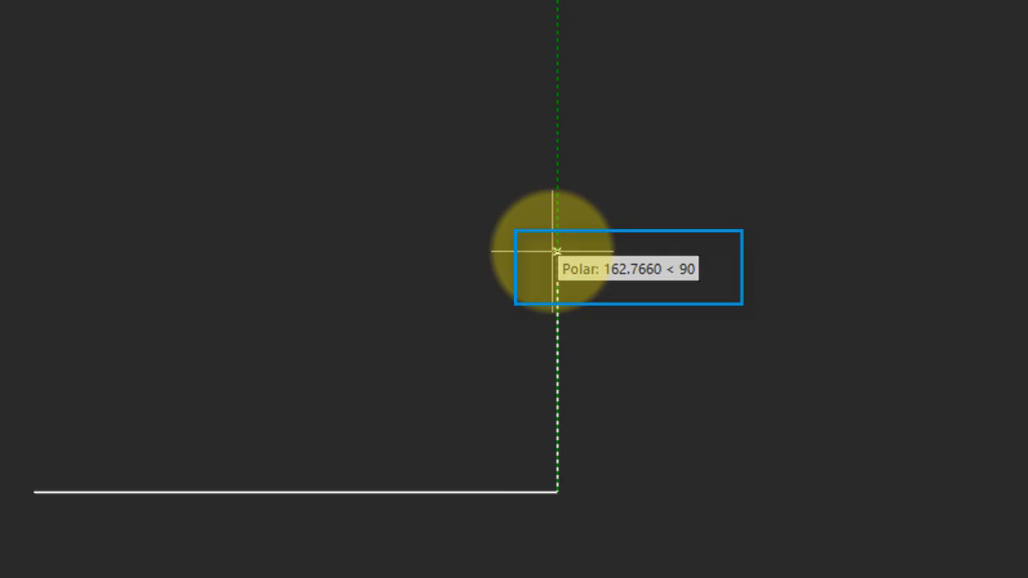
left_click(557, 251)
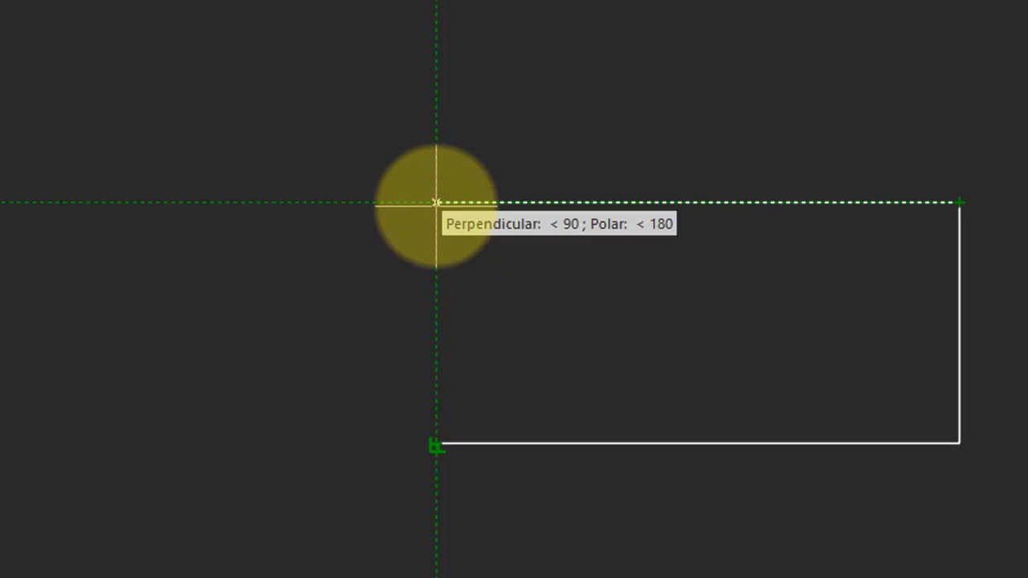
left_click(436, 203)
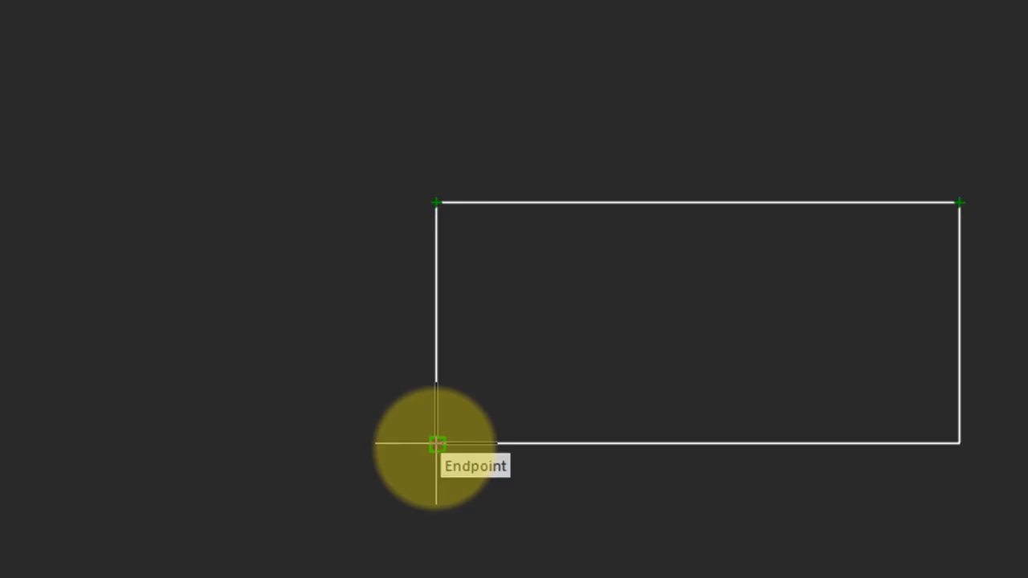
left_click(436, 443)
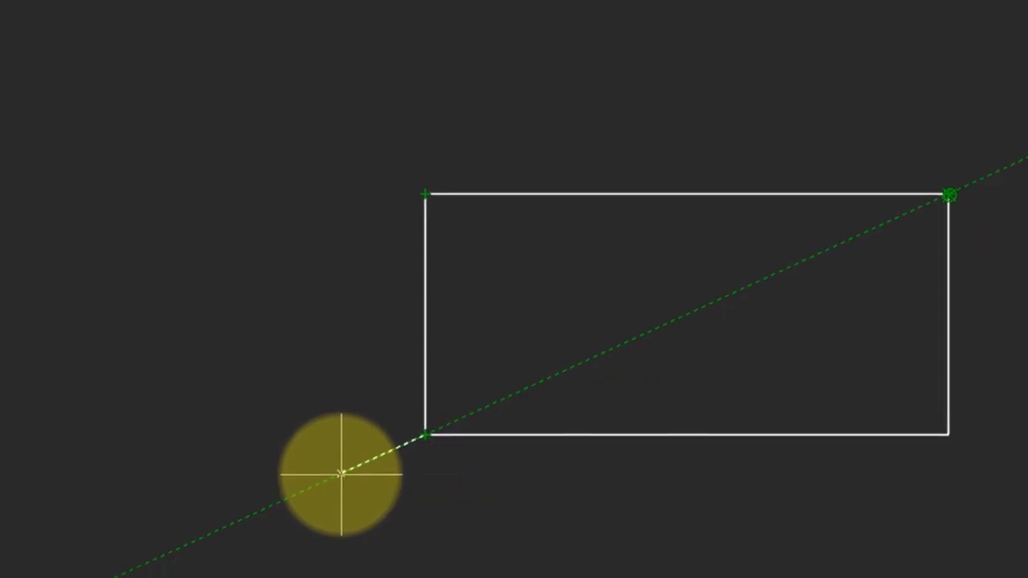
right_click(352, 481)
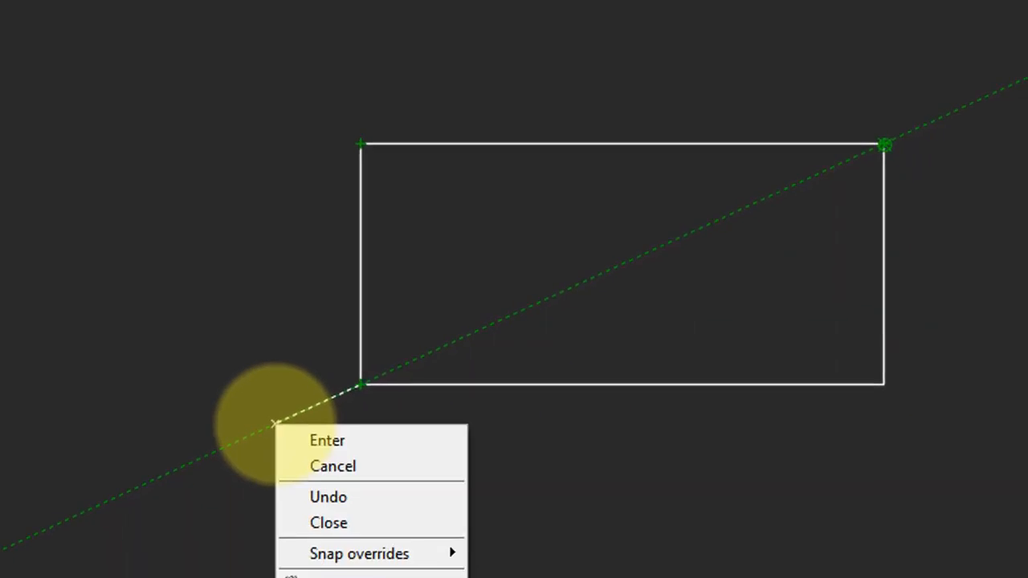
left_click(313, 431)
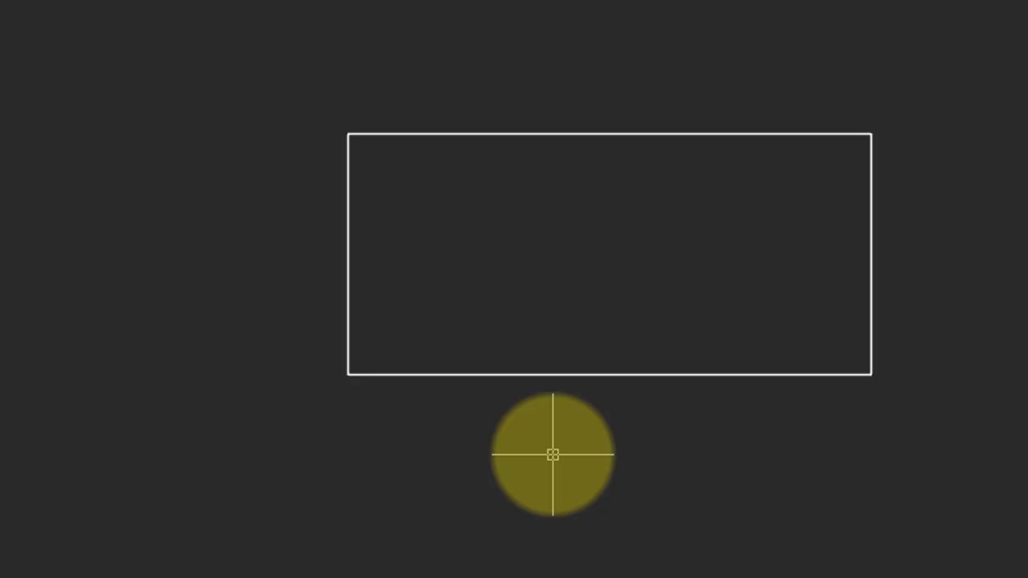
Step: Try stretching the rectangle's upper-left corner outward by its grip with all four lines selected, and undo the stretch
left_click(589, 138)
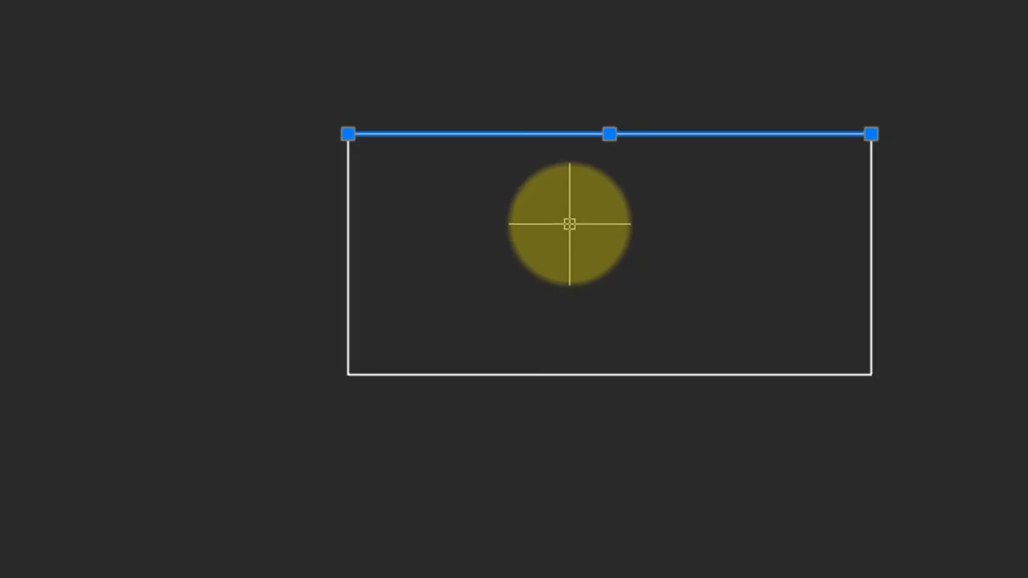
key("Escape")
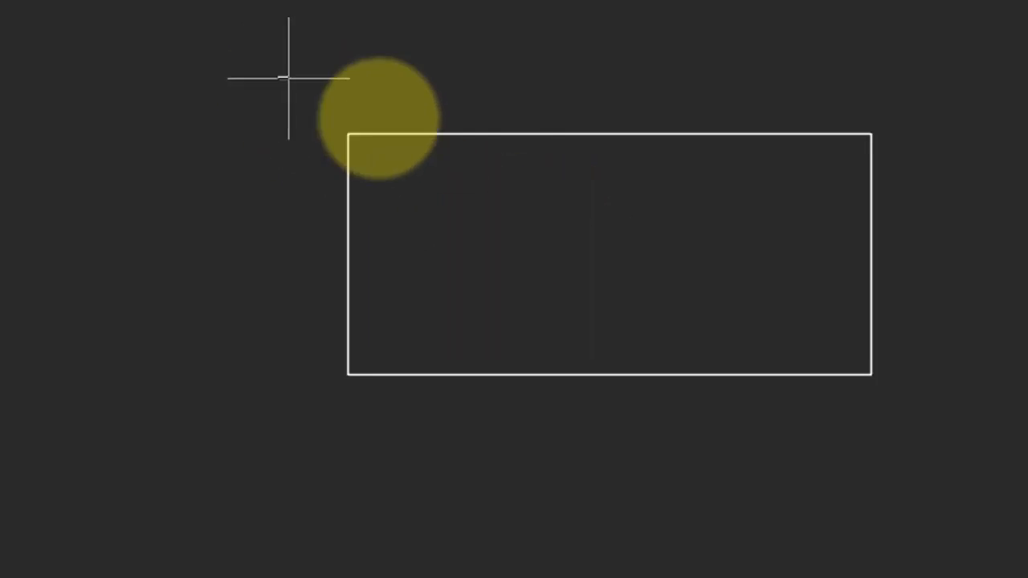
left_click(278, 76)
left_click(959, 436)
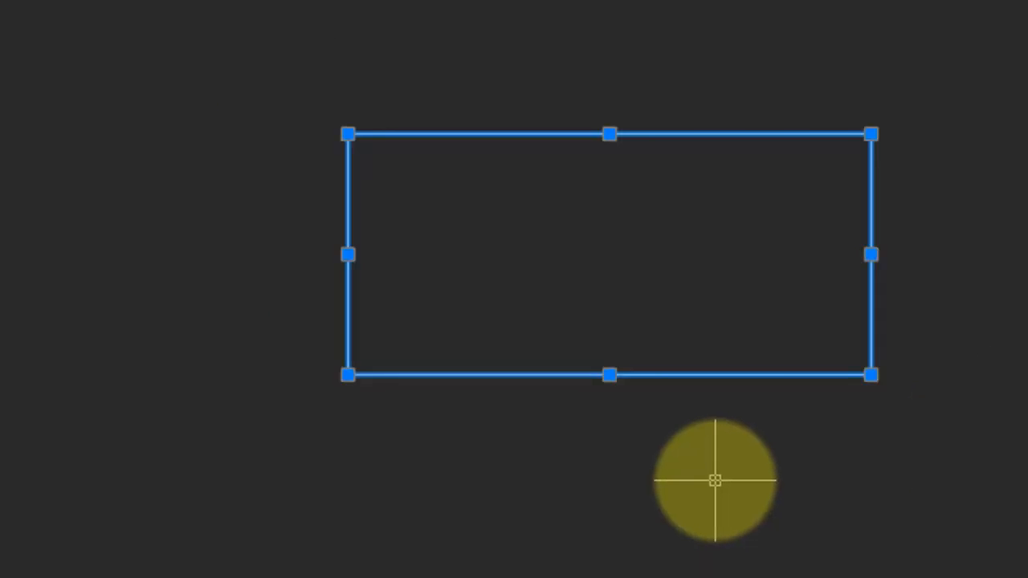
left_click(348, 134)
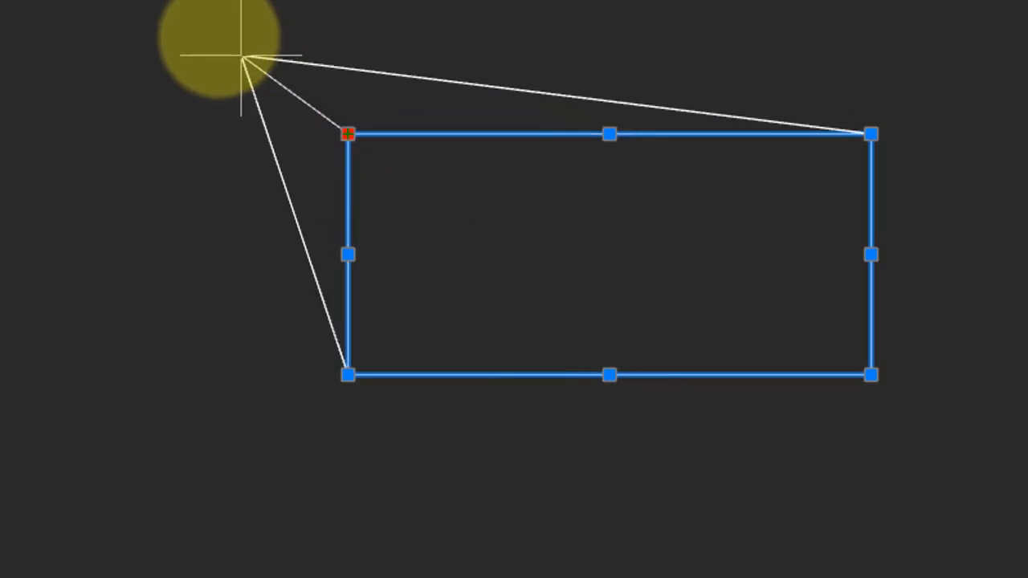
left_click(207, 28)
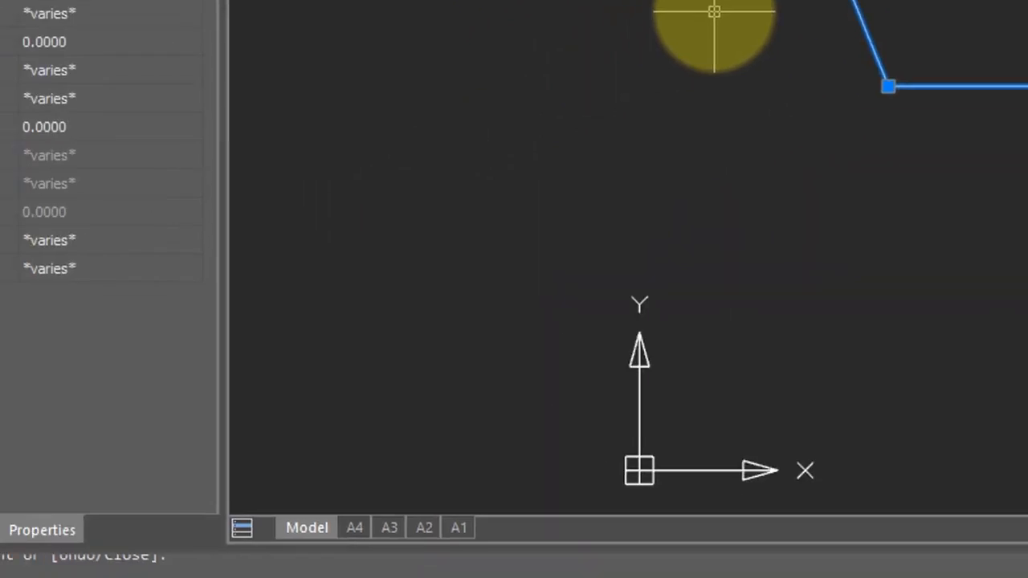
type("u")
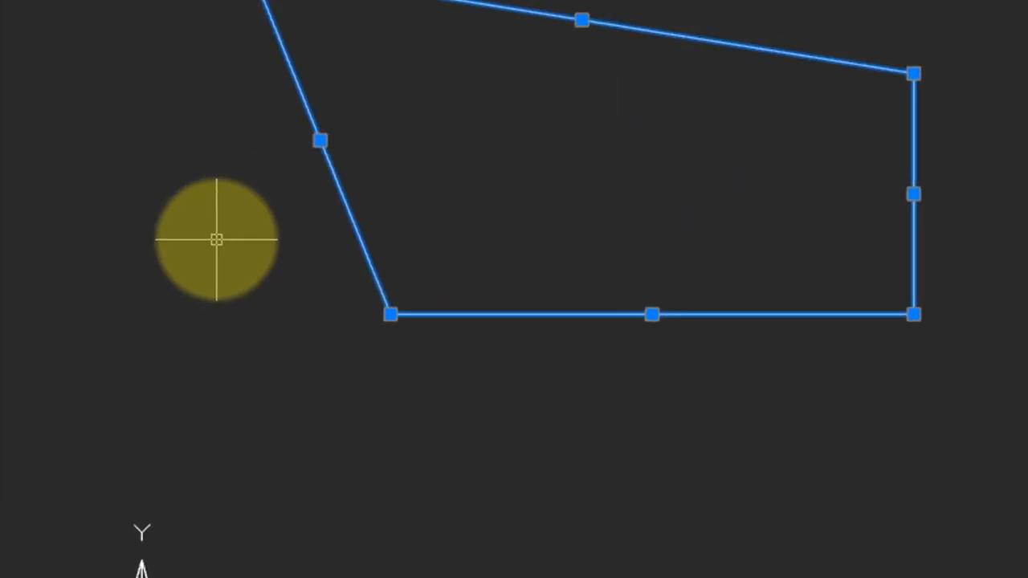
key("Return")
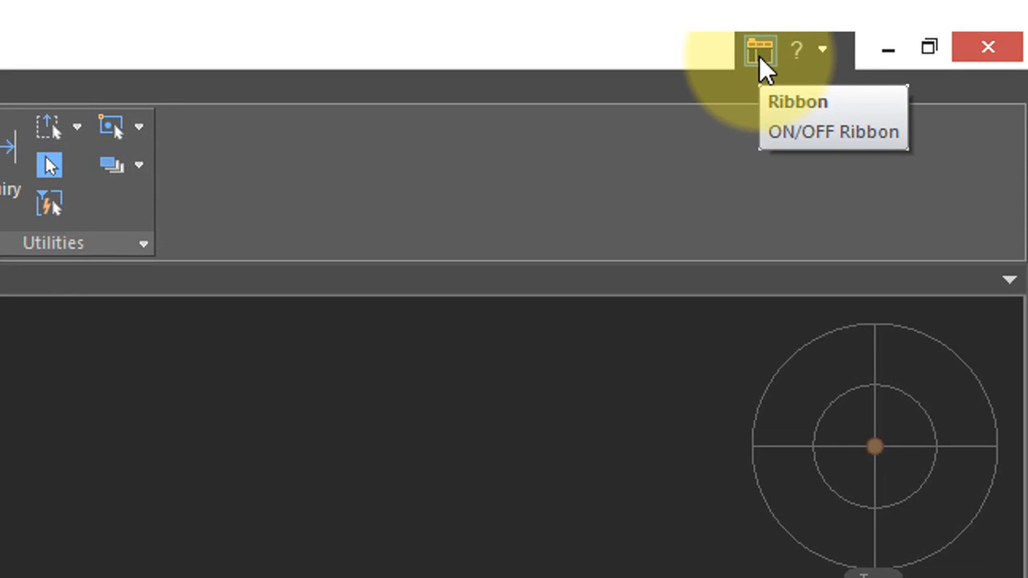
Step: Switch the interface from the ribbon to the classic layout and display the list of drawing commands
left_click(758, 55)
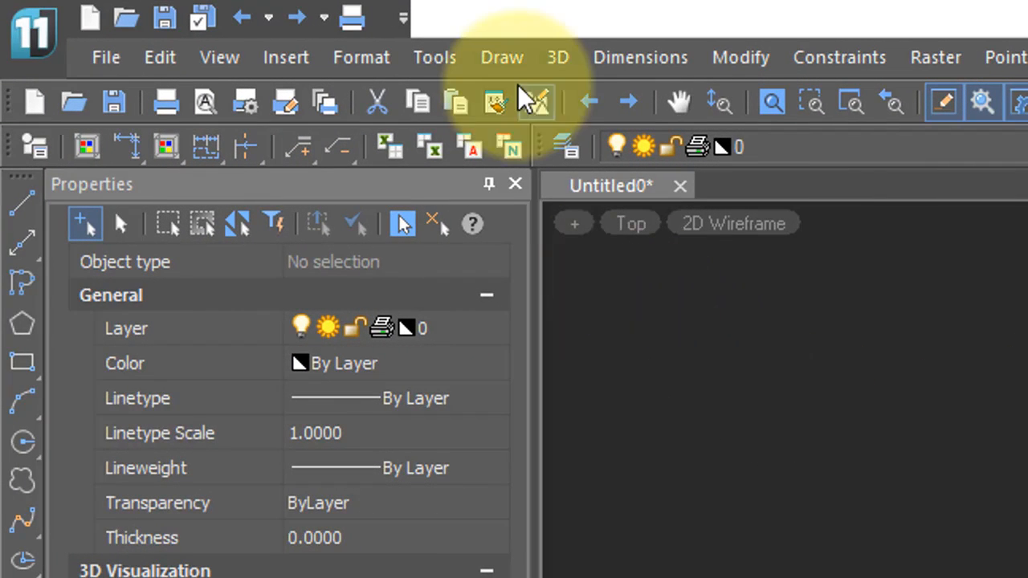
left_click(512, 60)
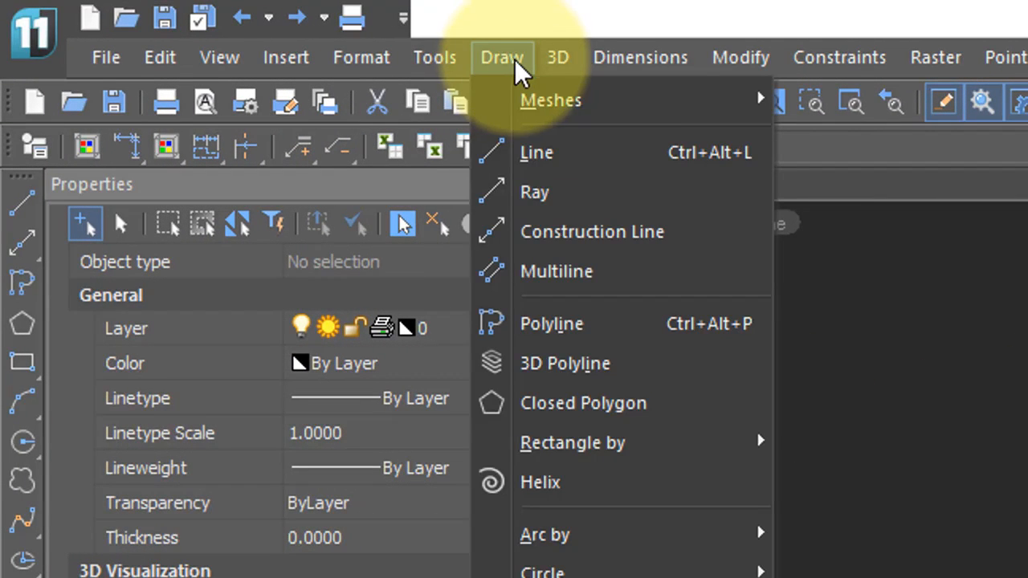
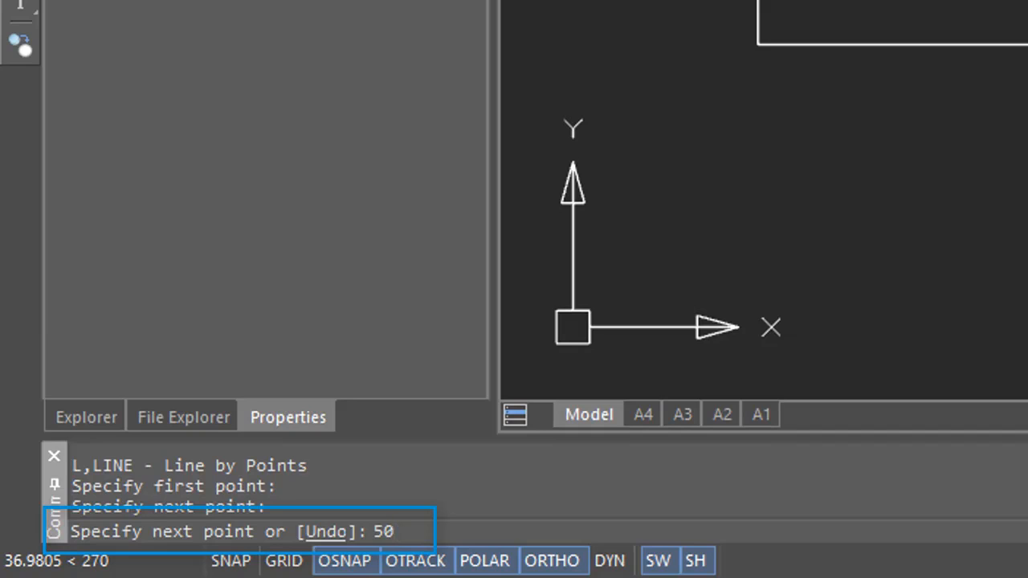
Step: Continue the line with a 50-unit segment straight down and a horizontal segment back to below the left rectangle's lower-left corner
key("Return")
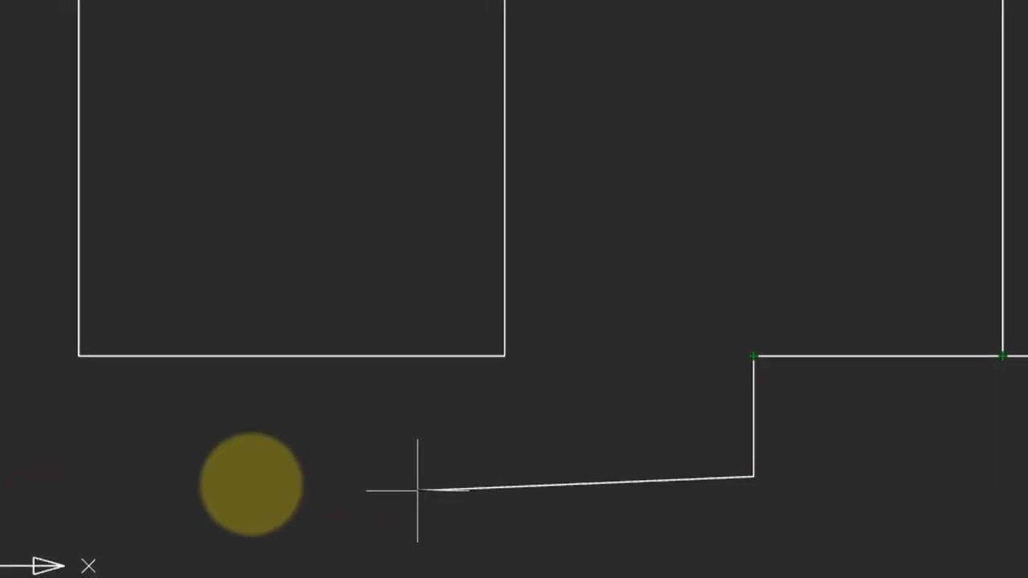
mouse_move(85, 358)
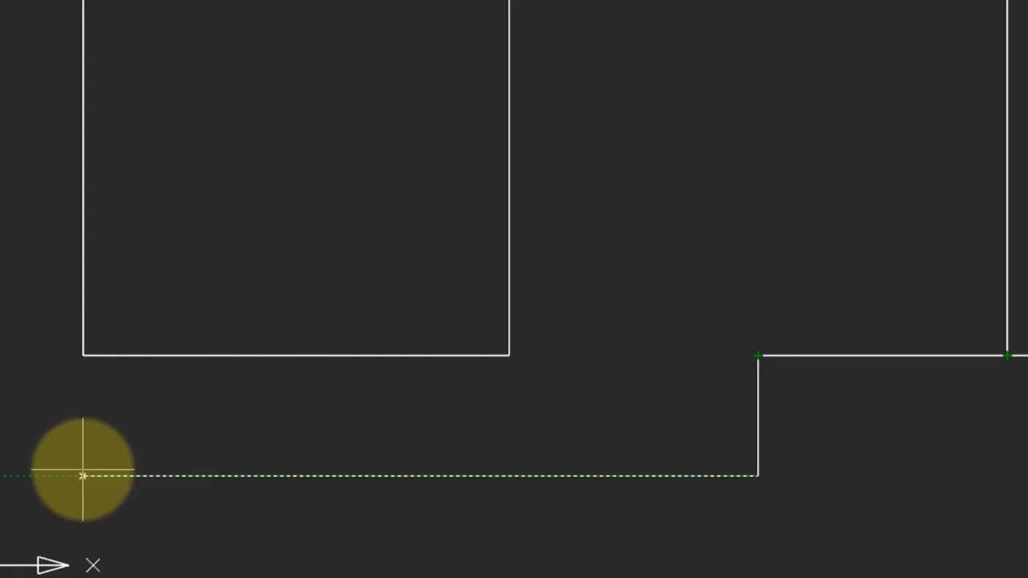
left_click(83, 475)
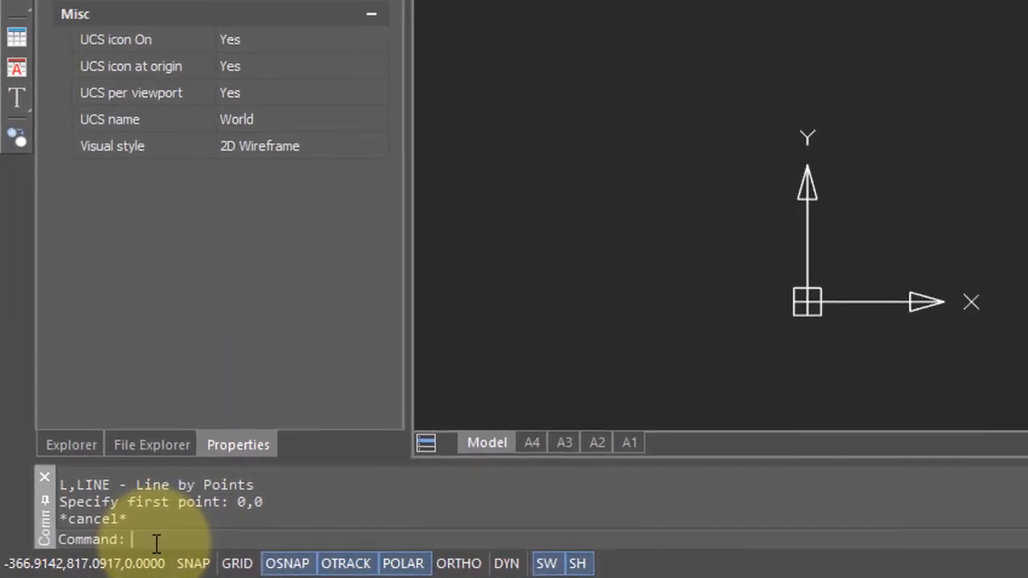
Step: Draw a line from 0,0 to 360,750.4 by entering absolute coordinates
type("l")
key("Return")
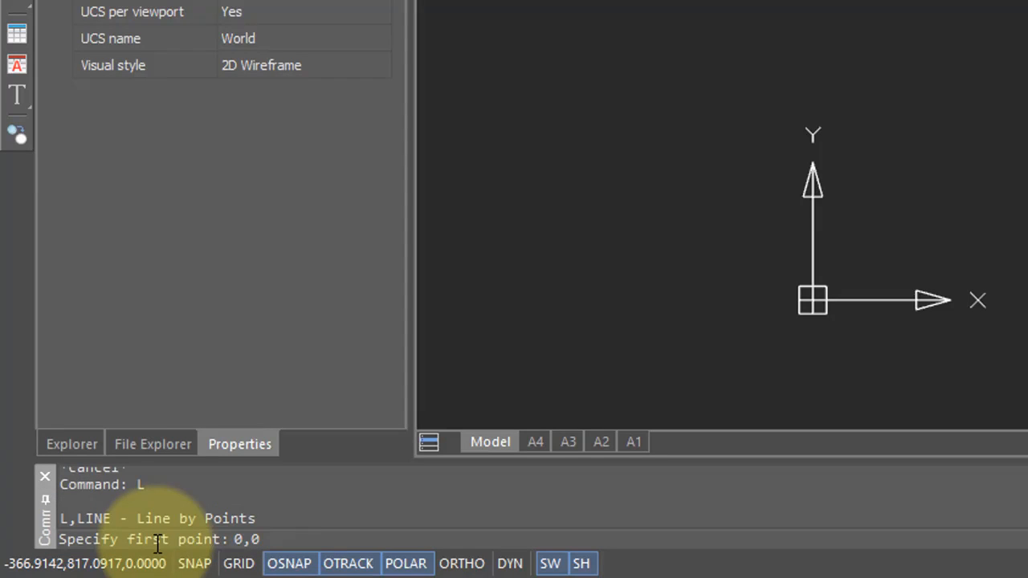
type("0,0")
key("Return")
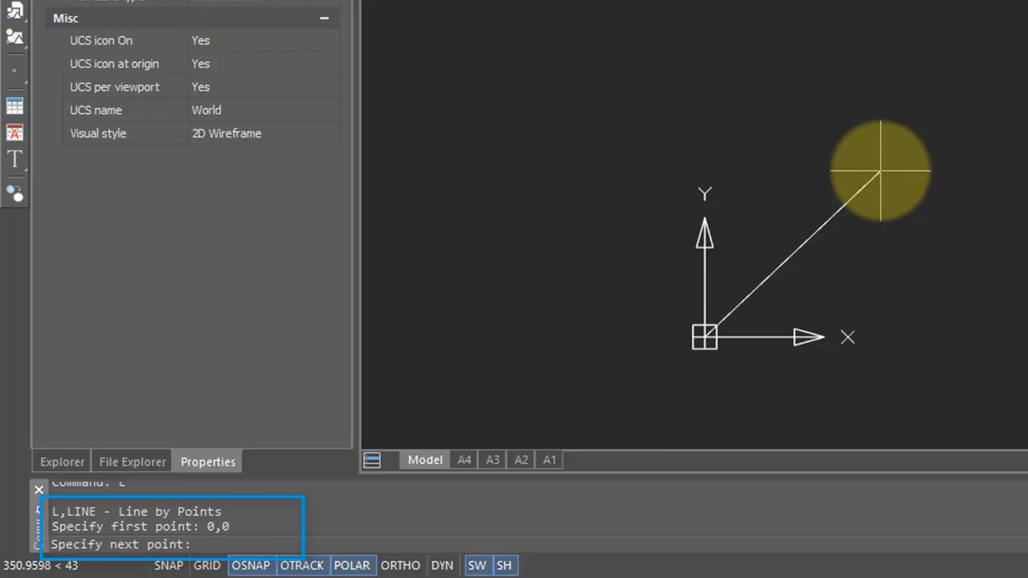
type("360,")
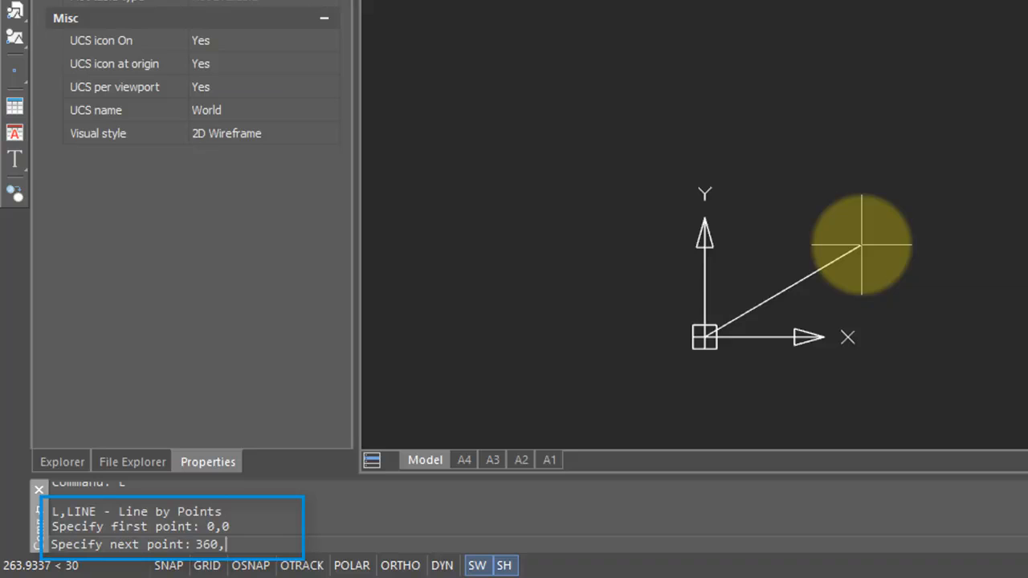
type("750.4")
key("Return")
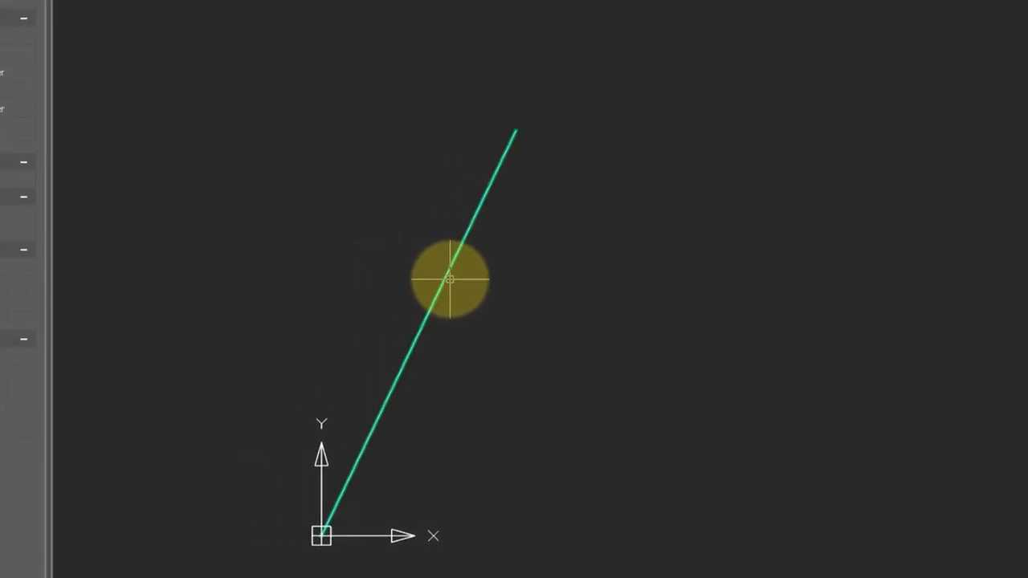
Step: Set the end X coordinate of the line starting at the origin to 750 in its properties
left_click(440, 278)
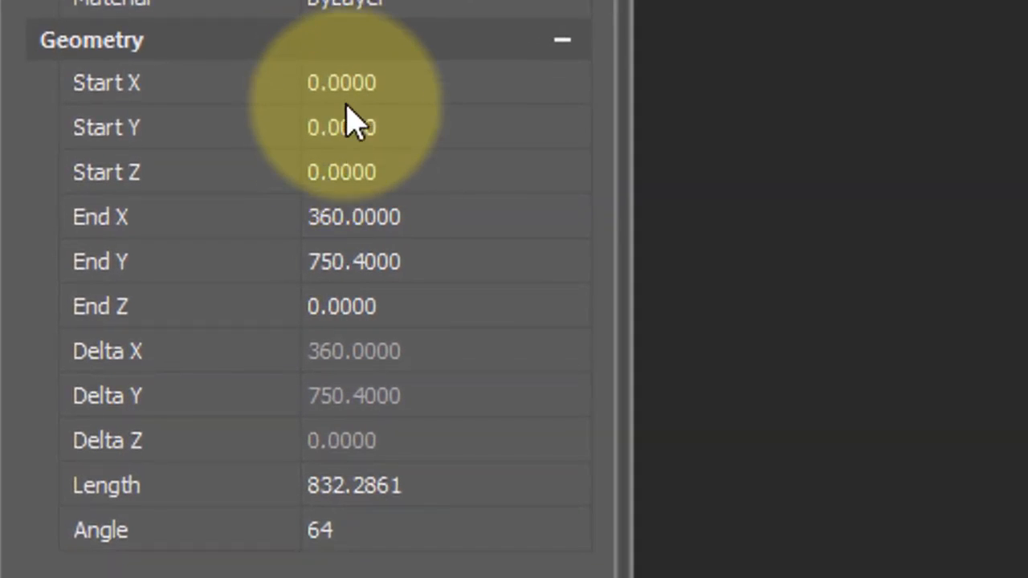
left_click(375, 216)
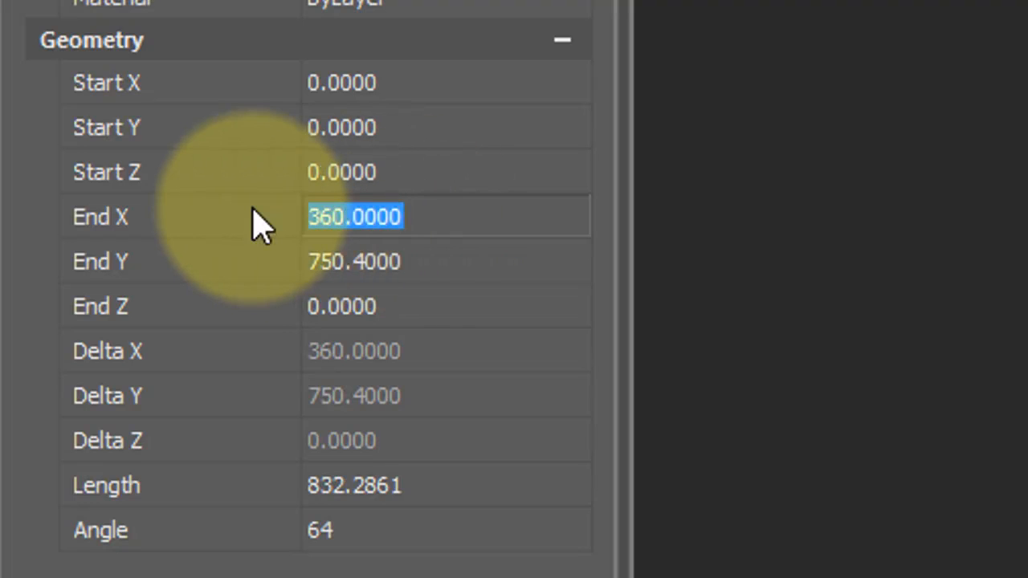
type("750")
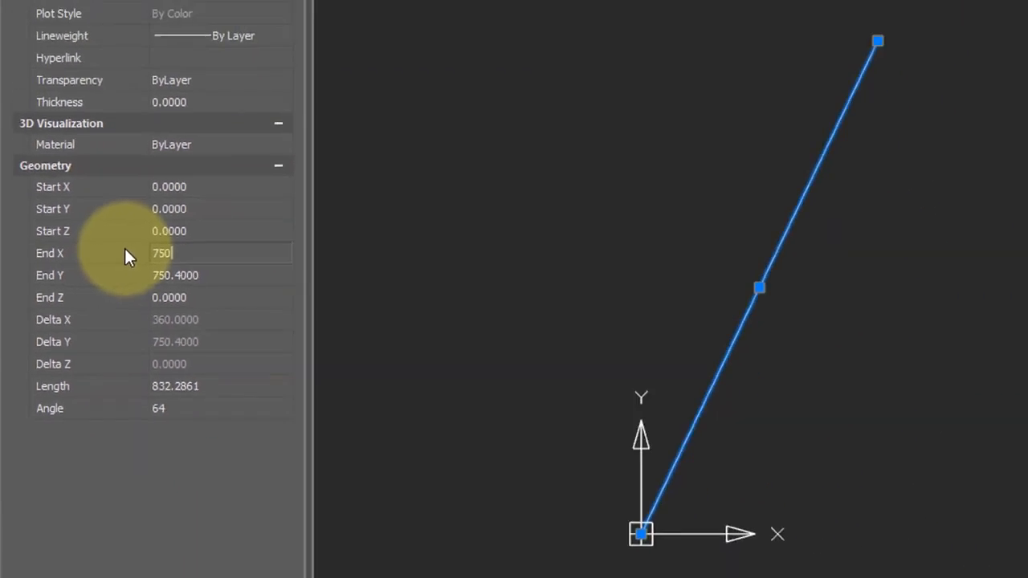
key("Return")
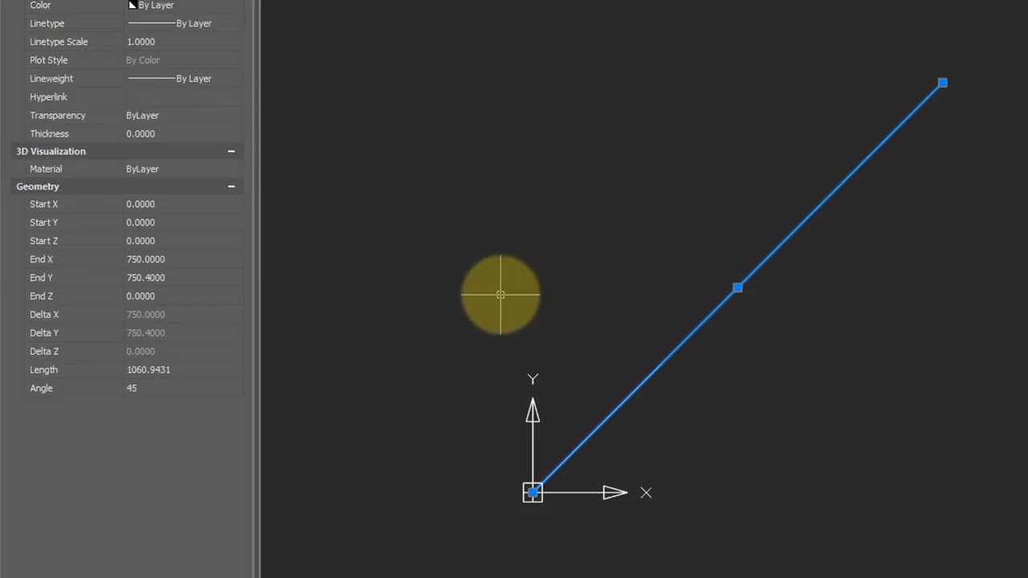
Step: Set the selected line's angle to 30 degrees and its length to 1000
left_click(151, 389)
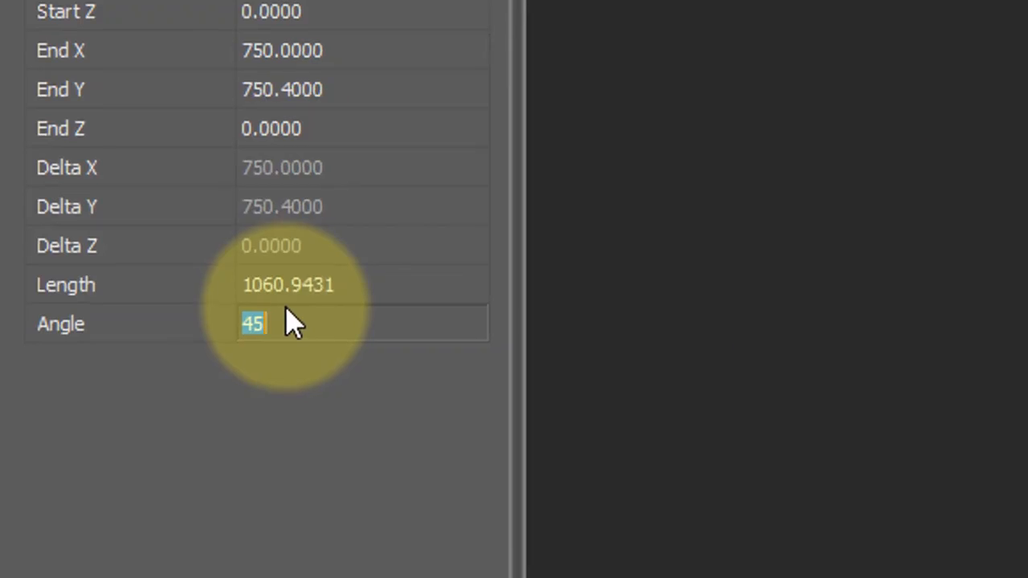
type("30")
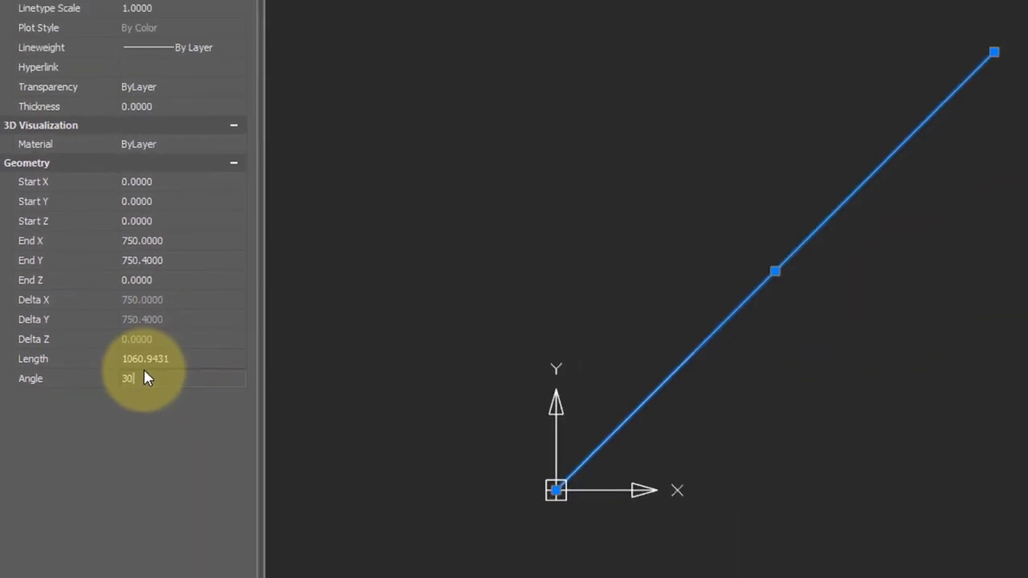
key("Return")
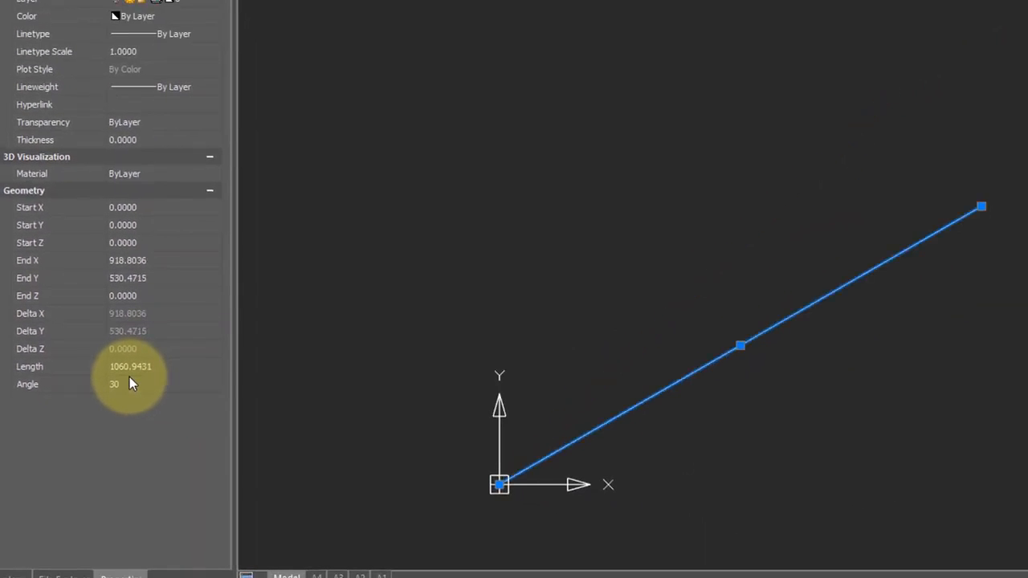
left_click(175, 364)
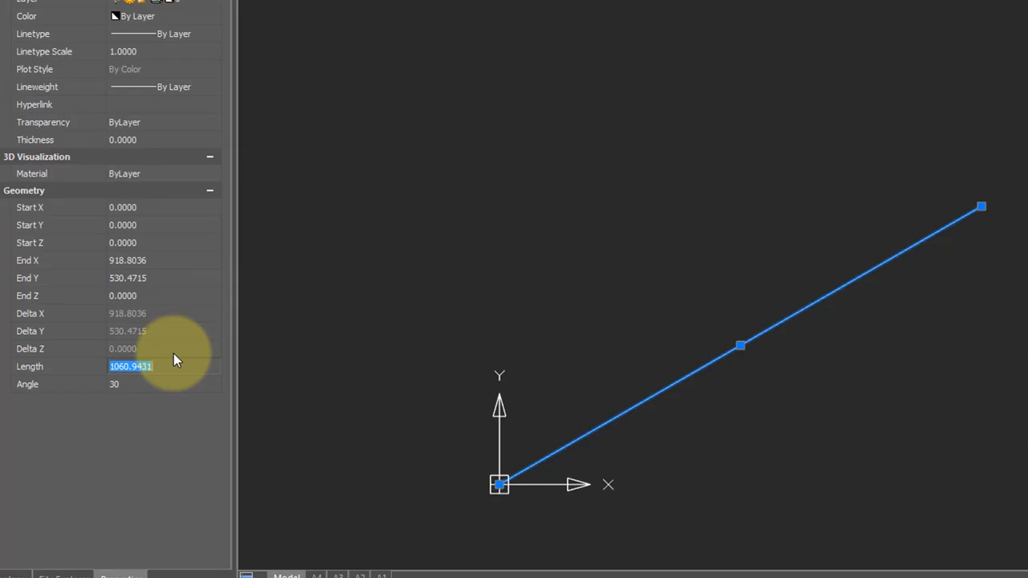
type("1000")
key("Return")
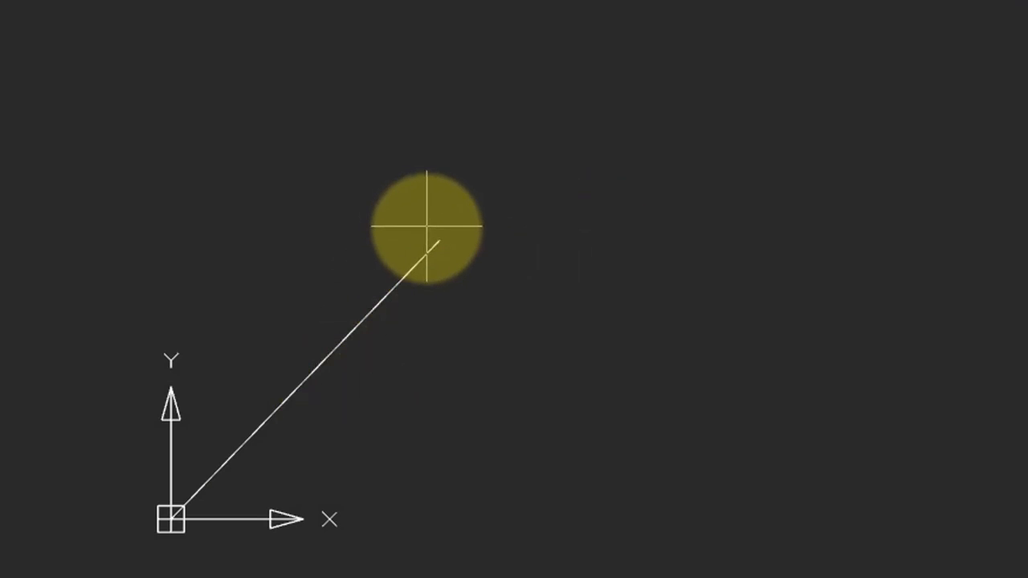
left_click(428, 238)
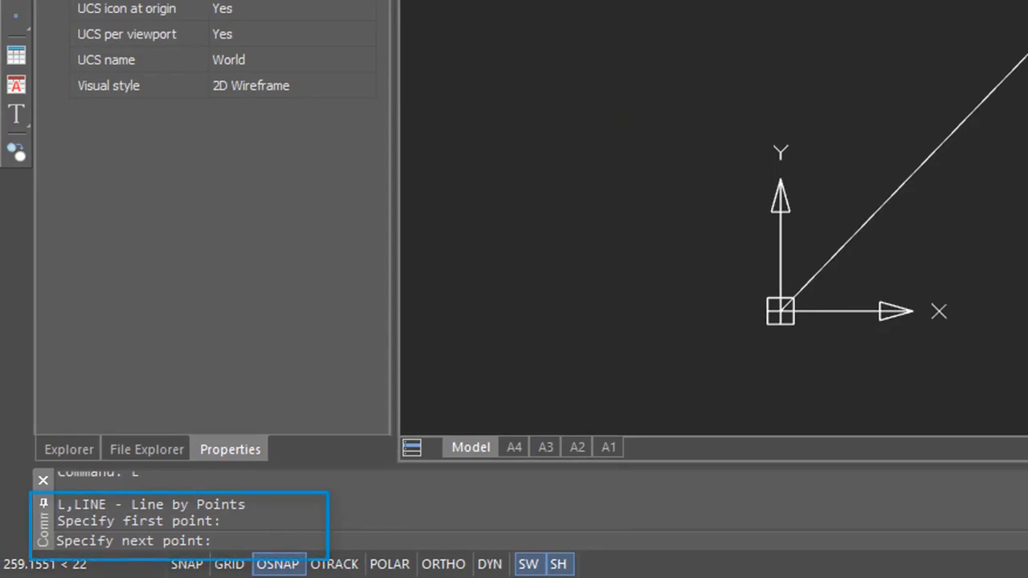
type("@")
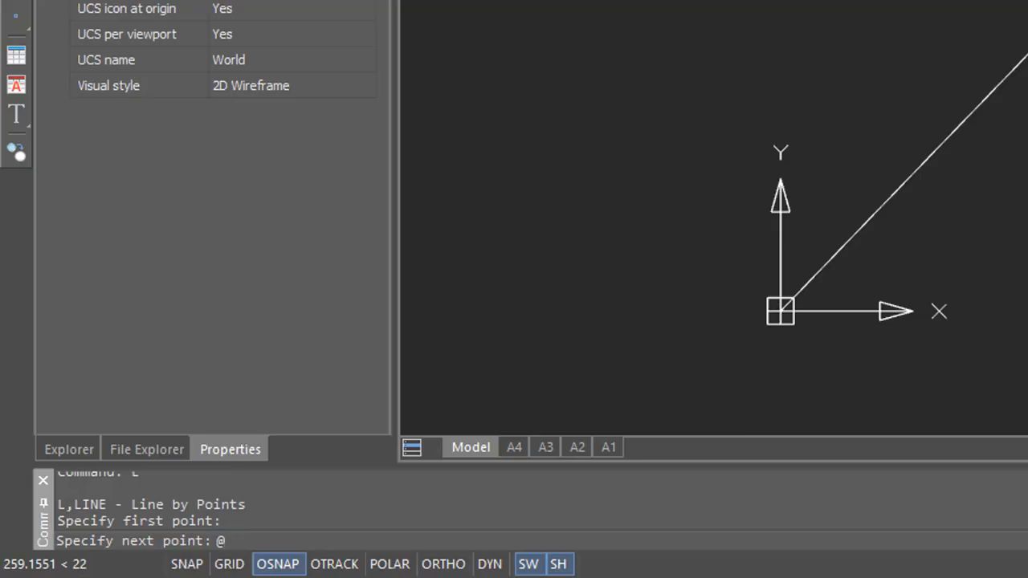
type("300<90")
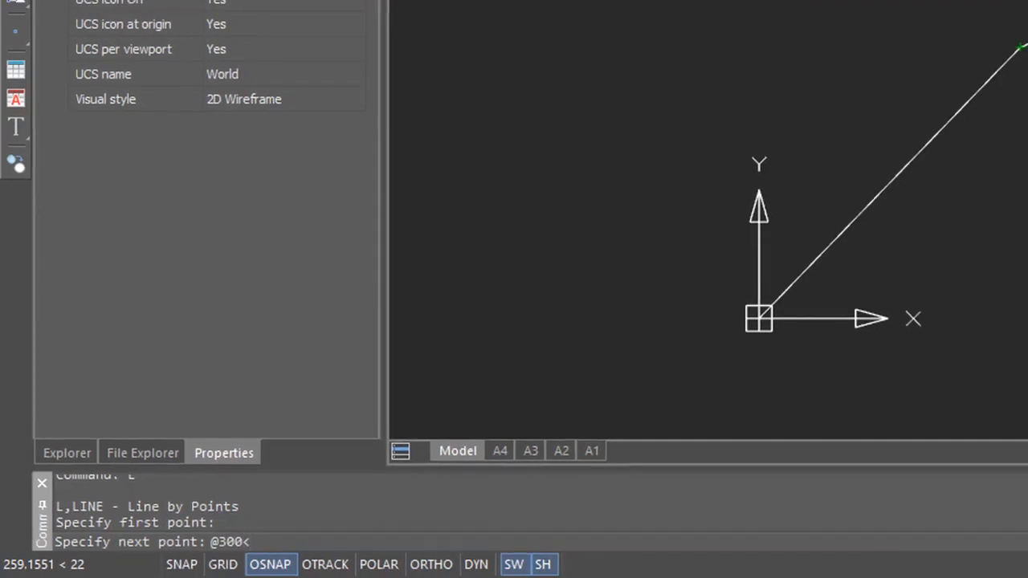
key("Return")
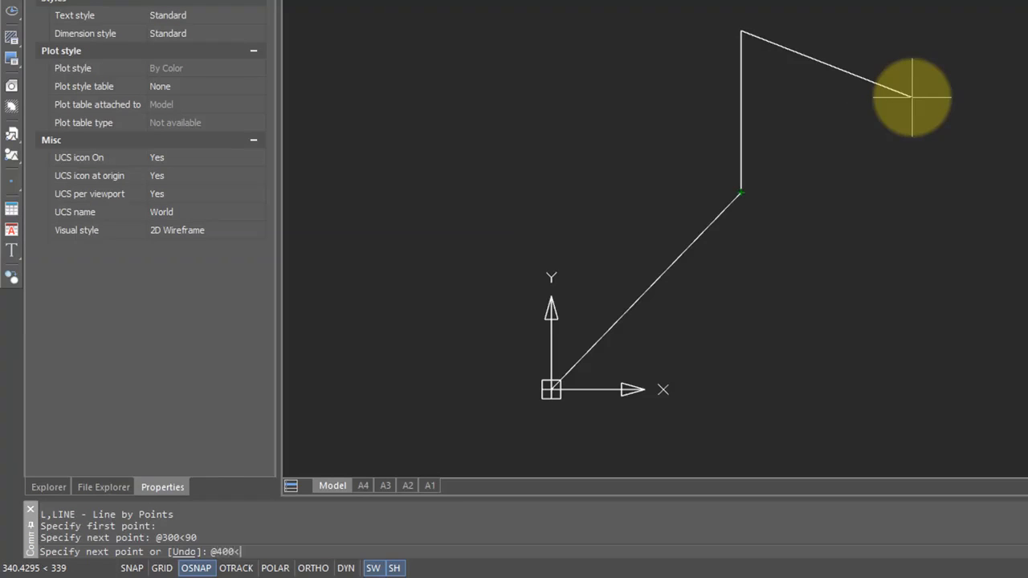
type("@400<-45")
key("Return")
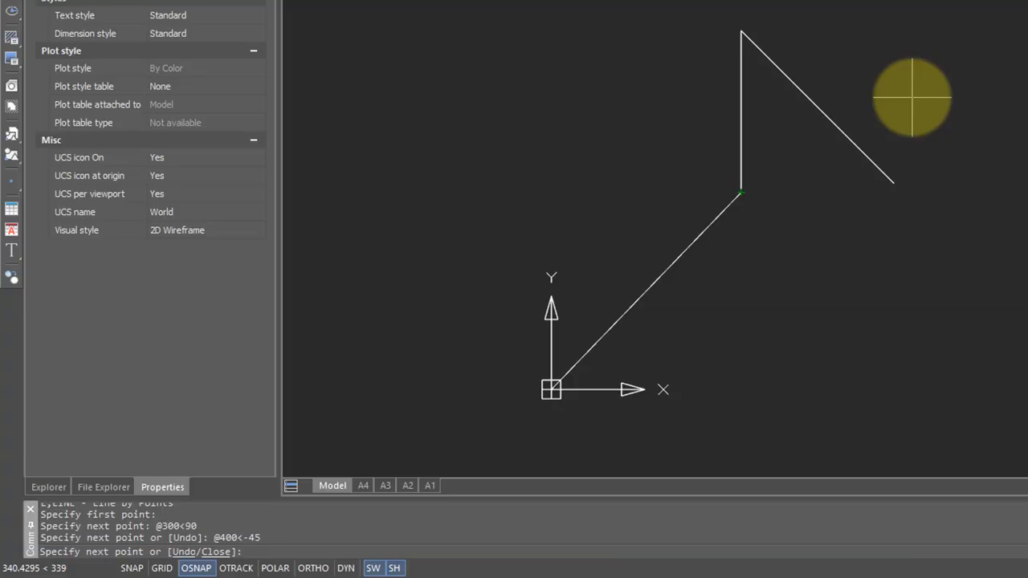
Step: Undo both polar-coordinate segments within the Line command and exit it
type("u")
key("Return")
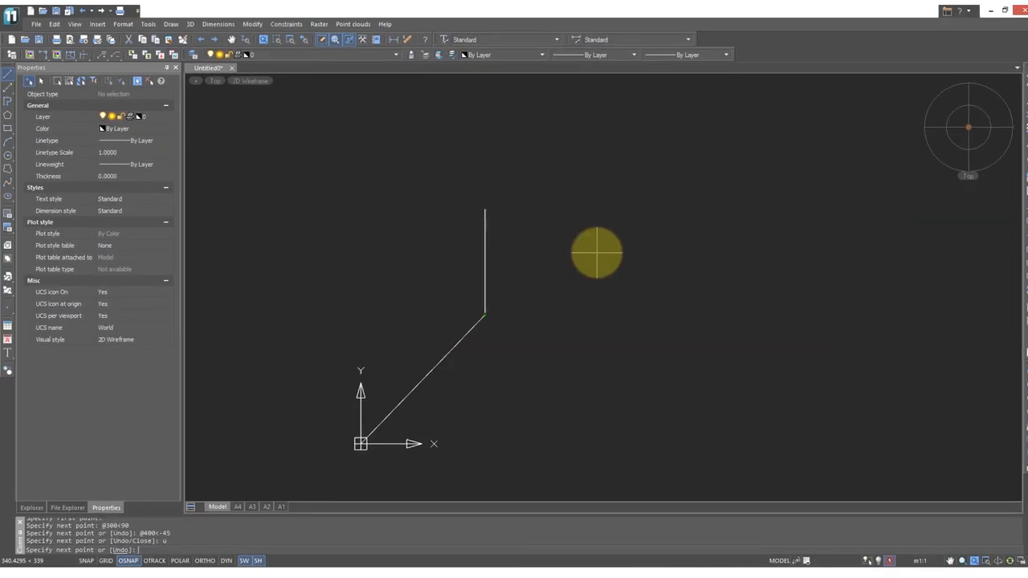
type("u")
key("Return")
key("Escape")
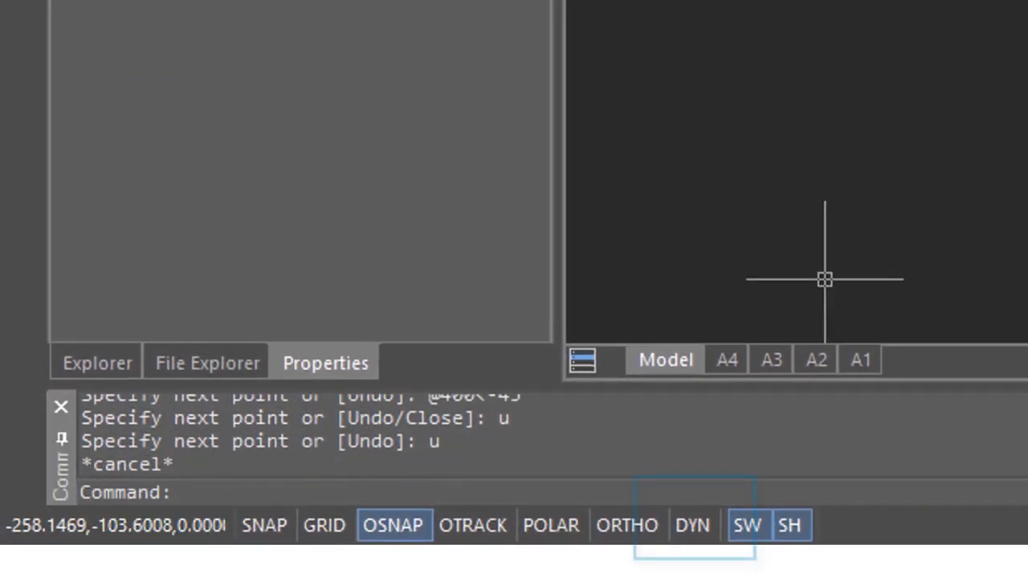
Step: Turn on dynamic input and draw a line from the diagonal line's upper endpoint, 300 long at 90 degrees
left_click(692, 526)
type("l")
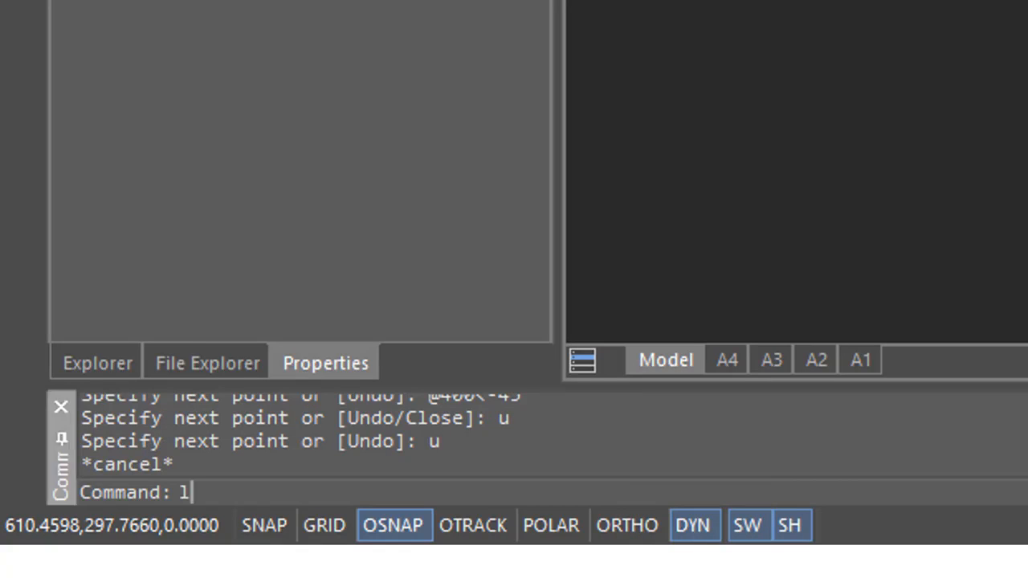
key("Return")
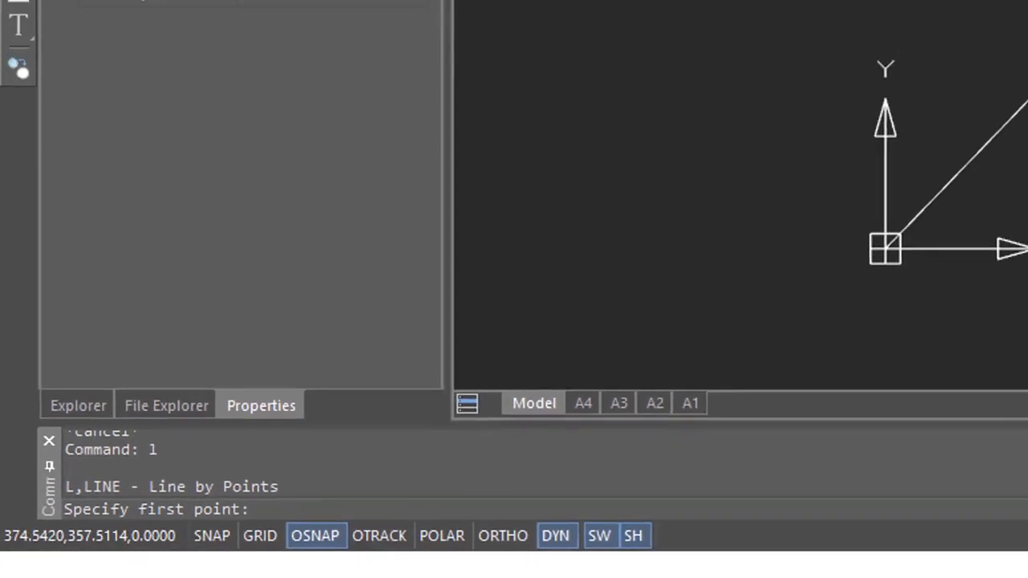
left_click(1027, 0)
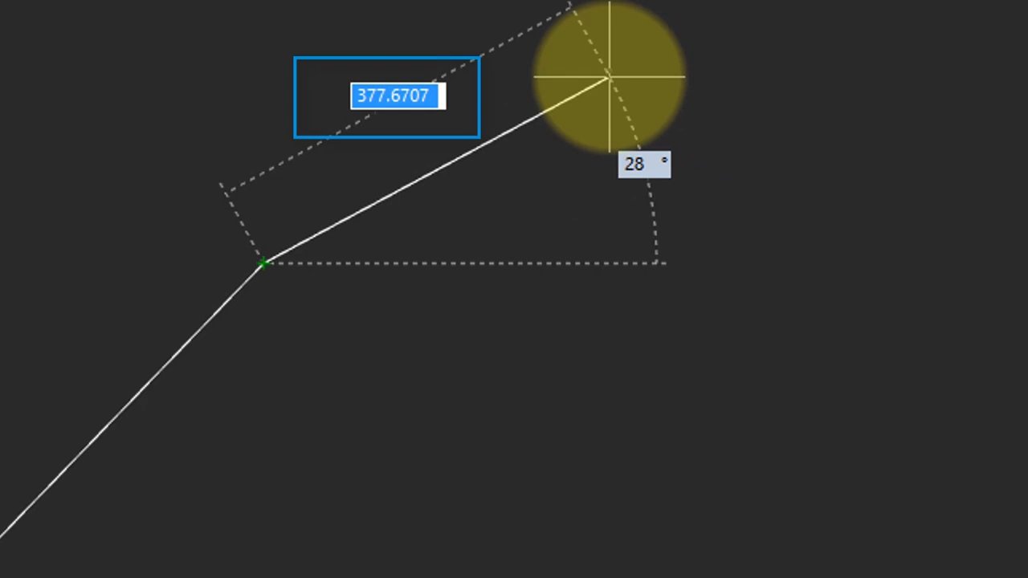
type("300")
key("Tab")
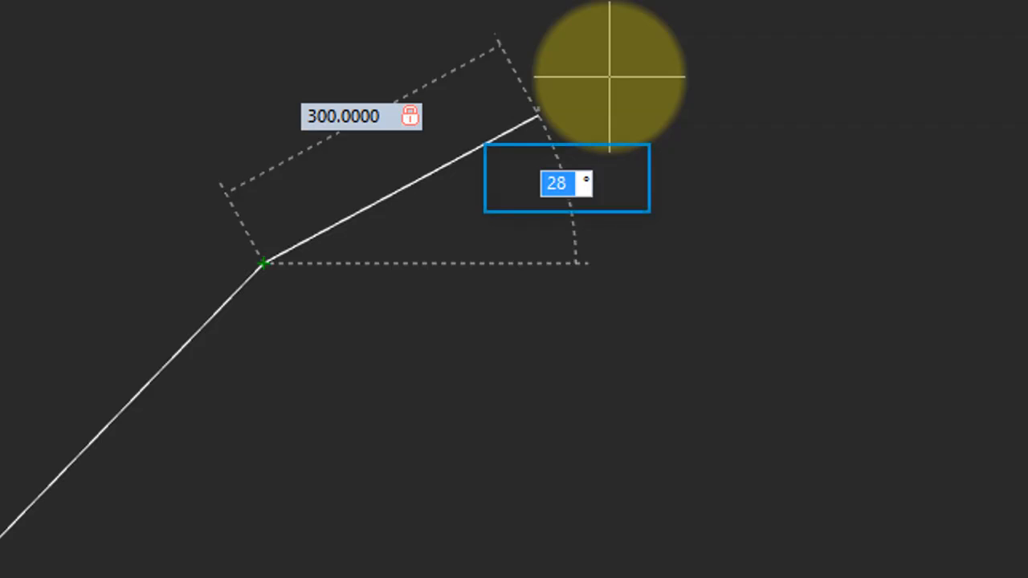
type("90")
key("Return")
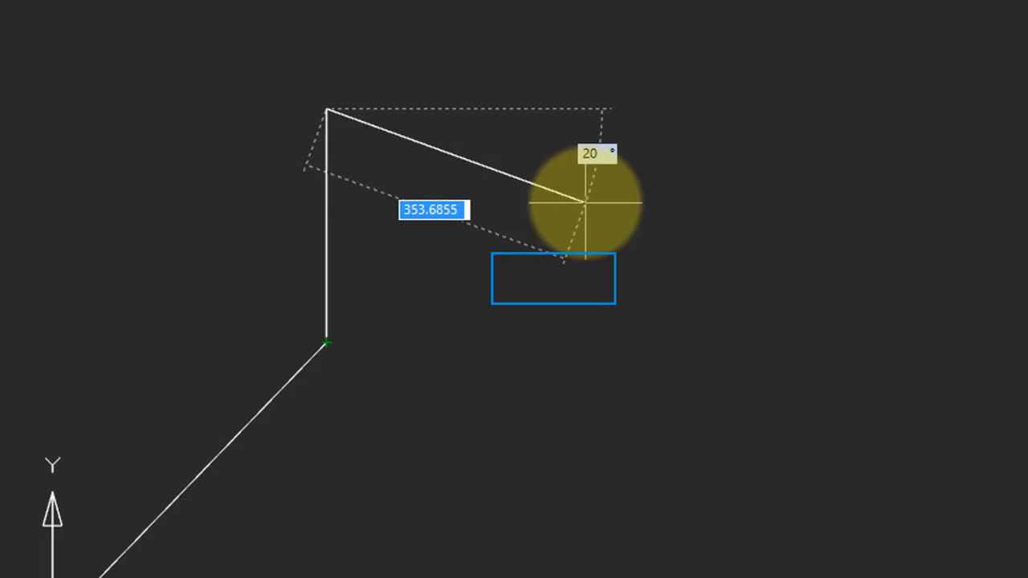
Step: Add a connected segment 400 long at -45 degrees using dynamic input and end the Line command
type("400")
key("Tab")
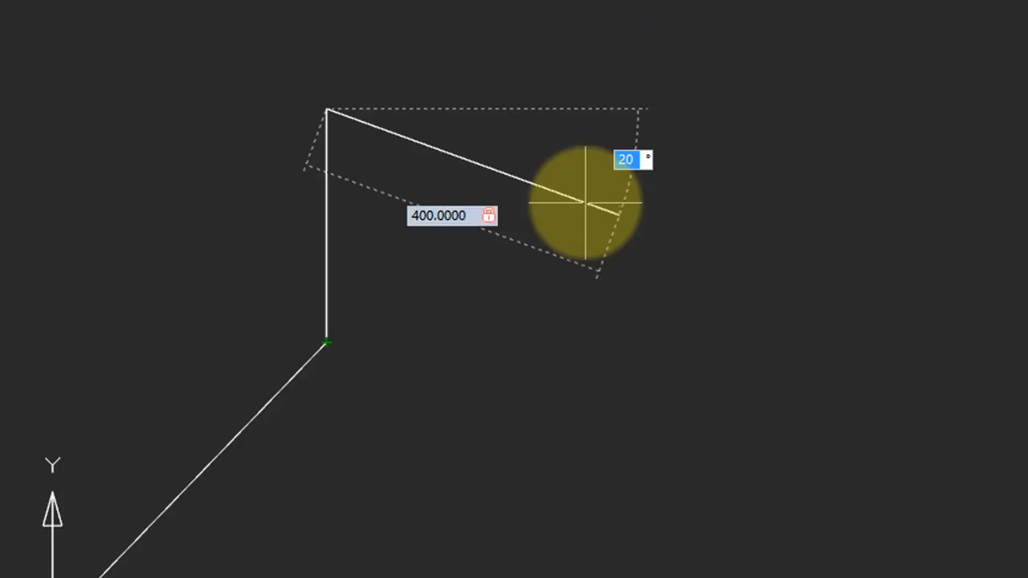
type("-45")
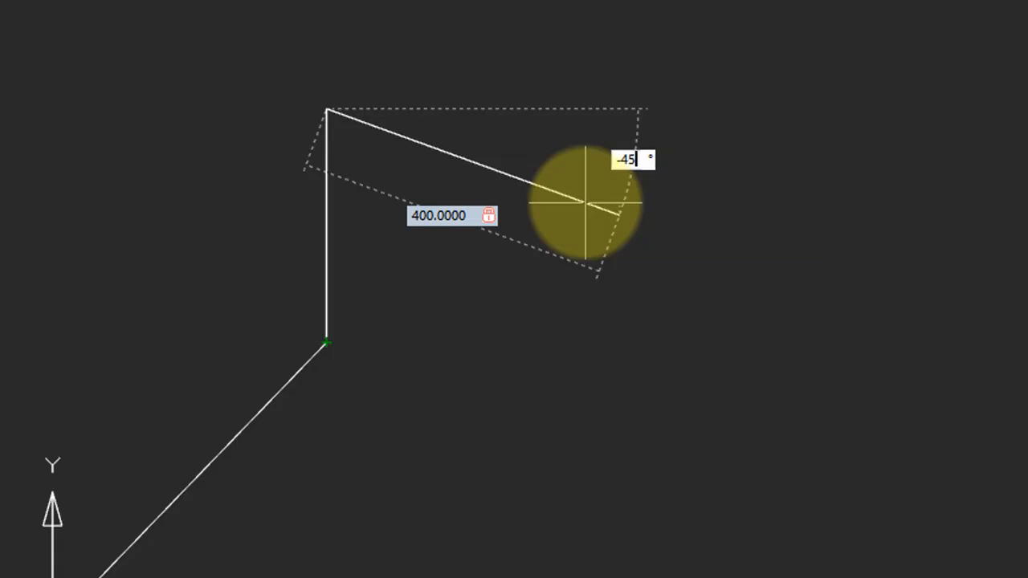
key("Return")
key("Escape")
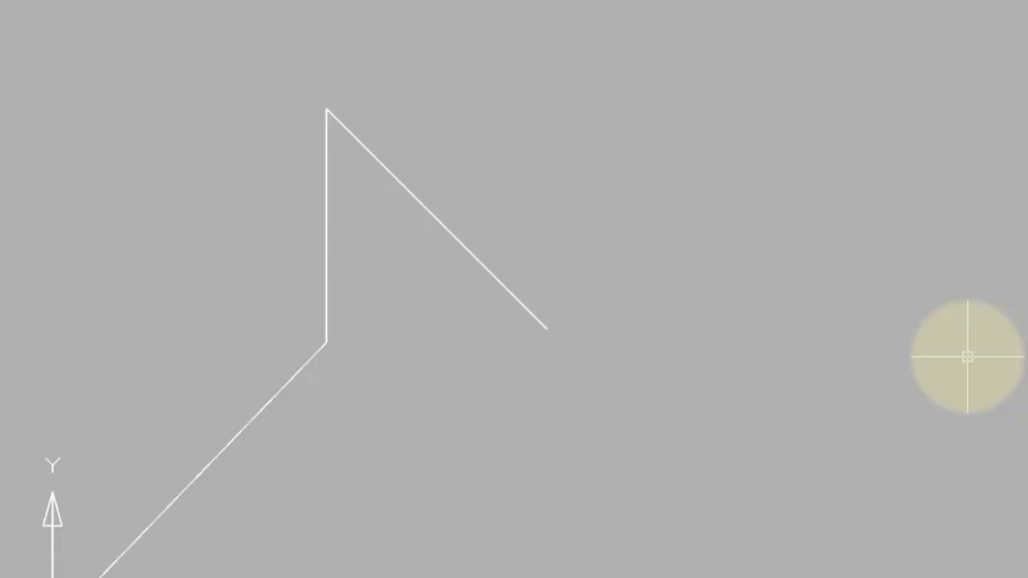